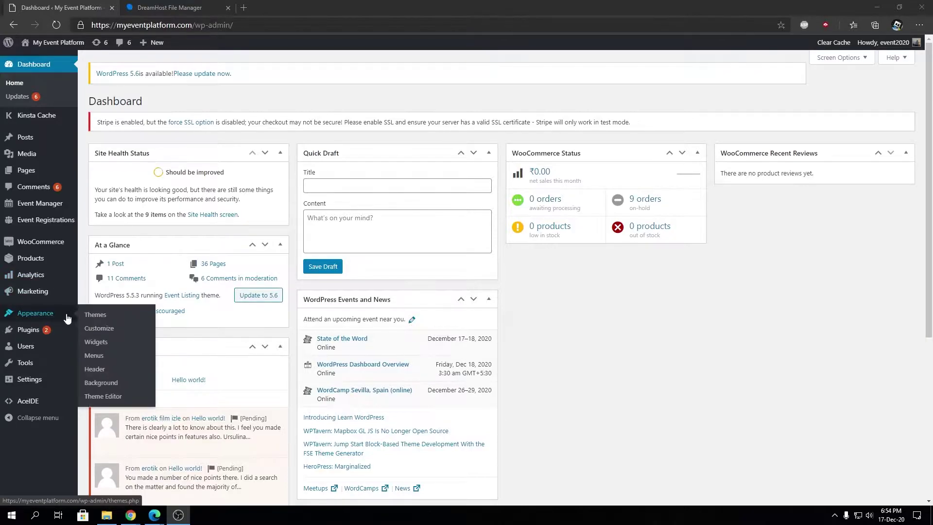
- Open Appearance > Themes to view Event Listing as the active theme
left_click(91, 315)
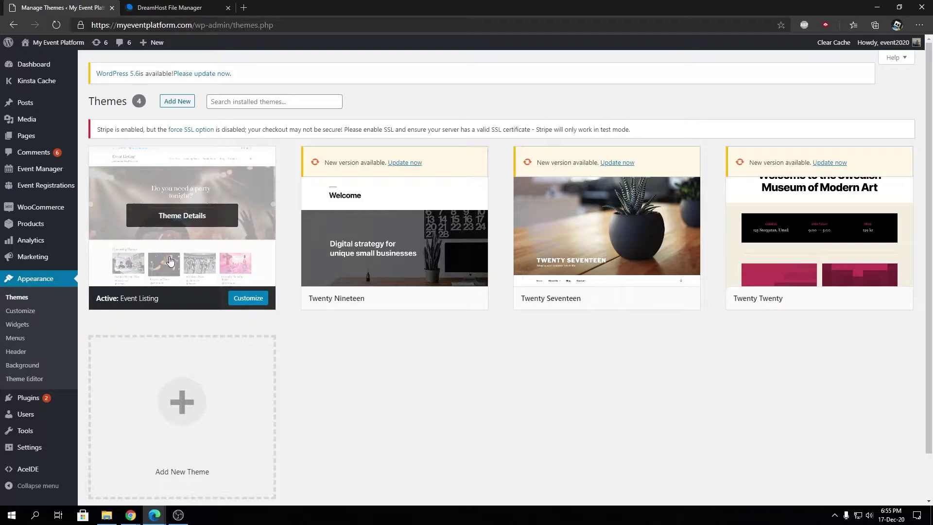
key("alt+Tab")
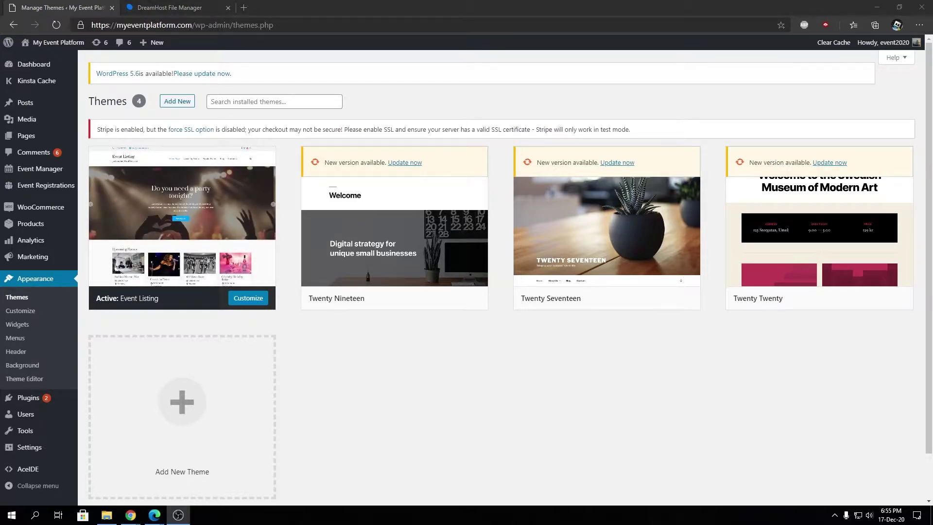
key("alt+Tab")
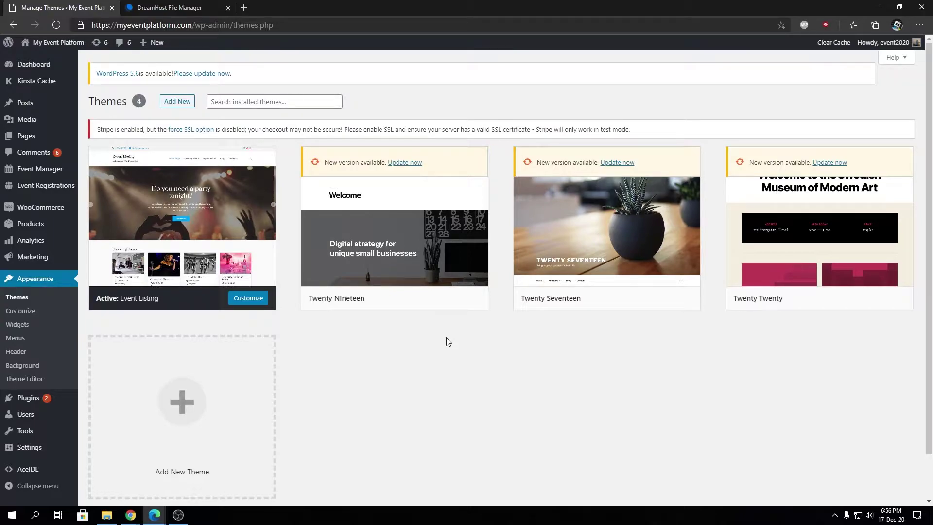
mouse_move(156, 231)
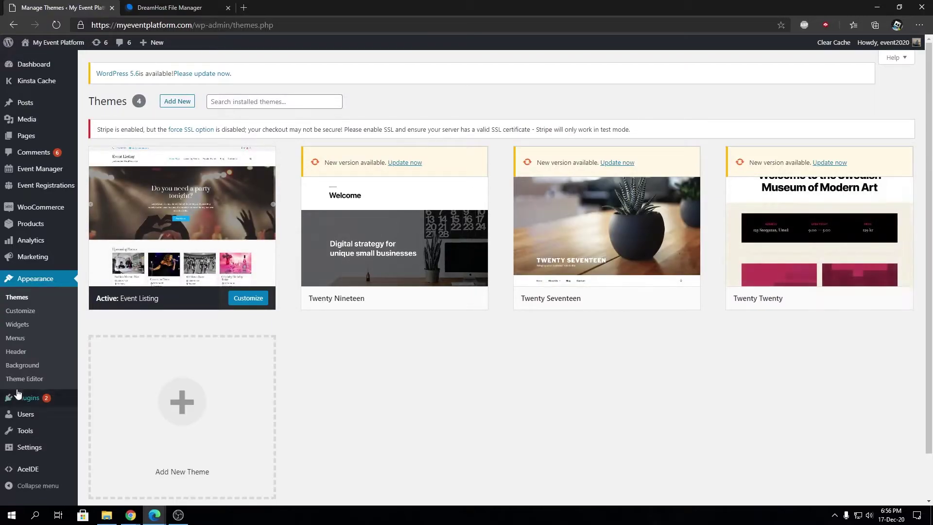
- Search Add New plugins for 'Child Theme Generator', then install and activate it
mouse_move(37, 399)
left_click(110, 415)
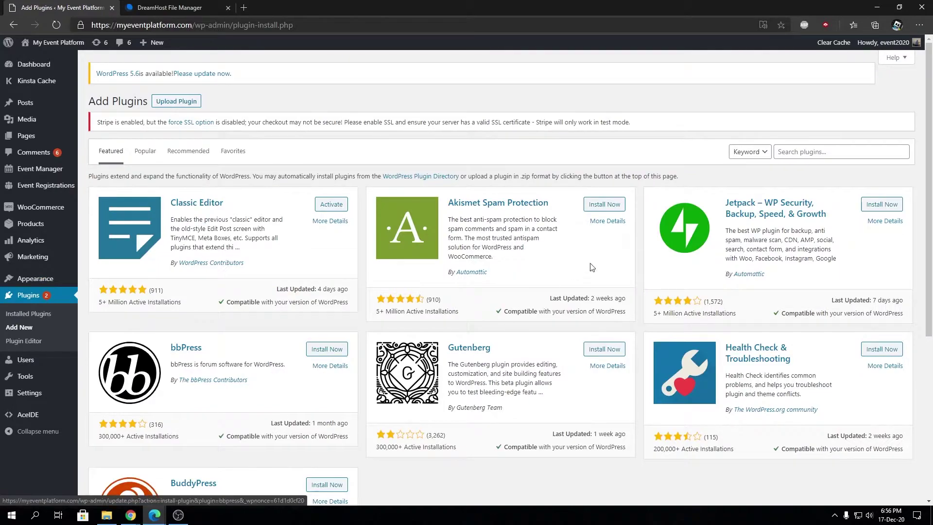
left_click(792, 152)
type("Child Theme ")
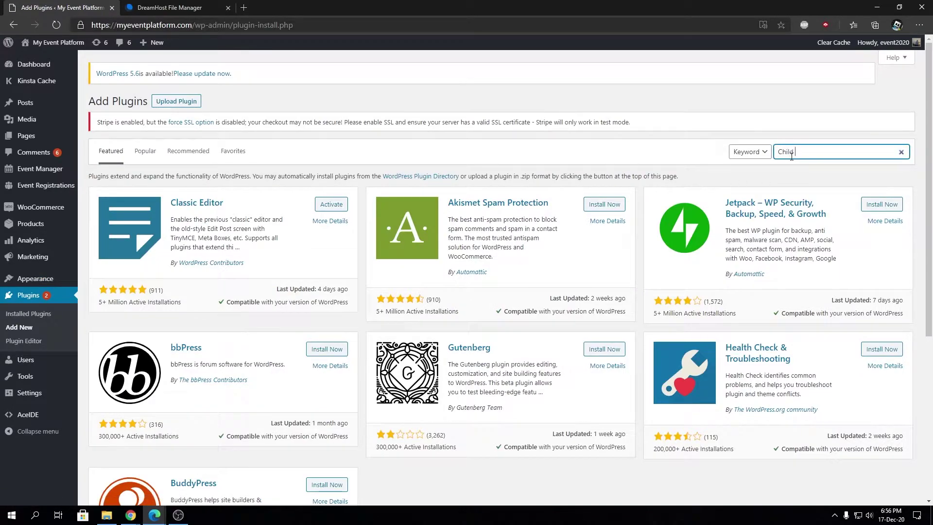
type("Generator")
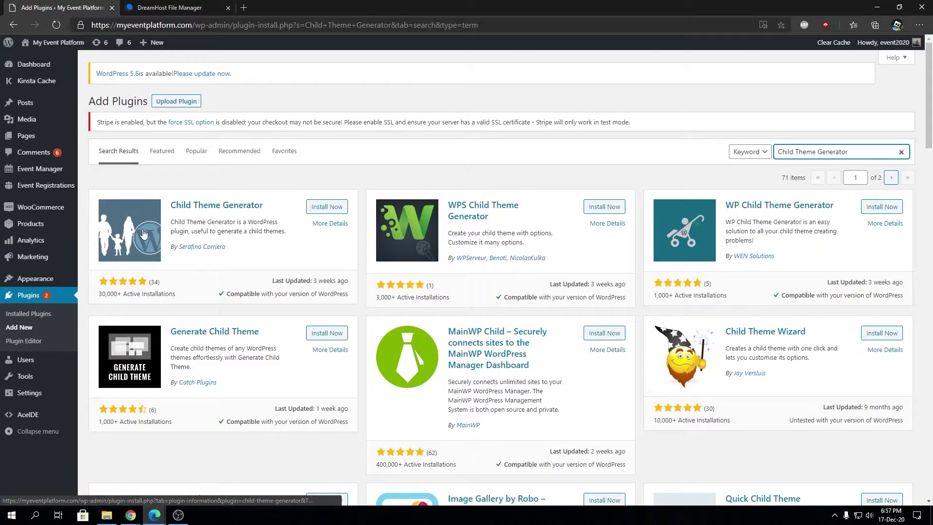
left_click(330, 209)
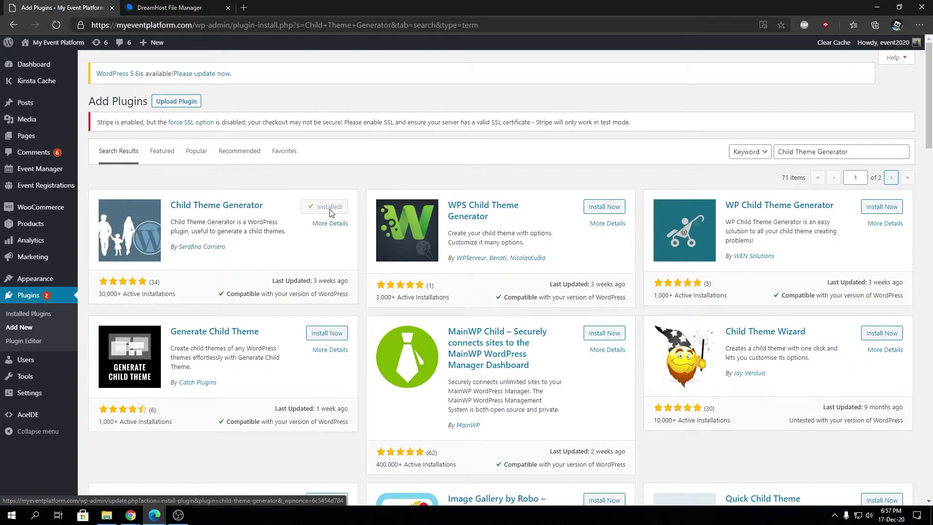
left_click(331, 209)
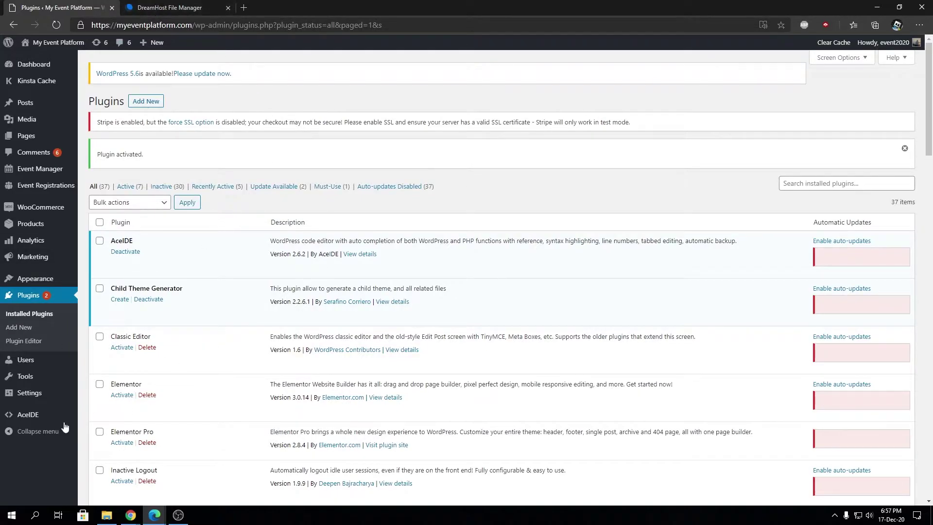
- Go to Settings > Child-Theme Gen to reach the Create New form with Event Listing as parent
mouse_move(26, 399)
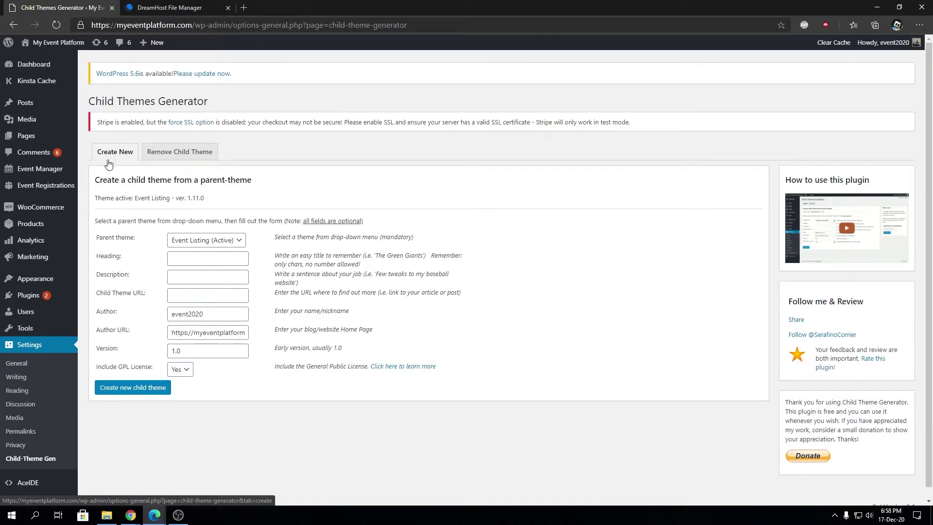
left_click_drag(98, 221, 311, 214)
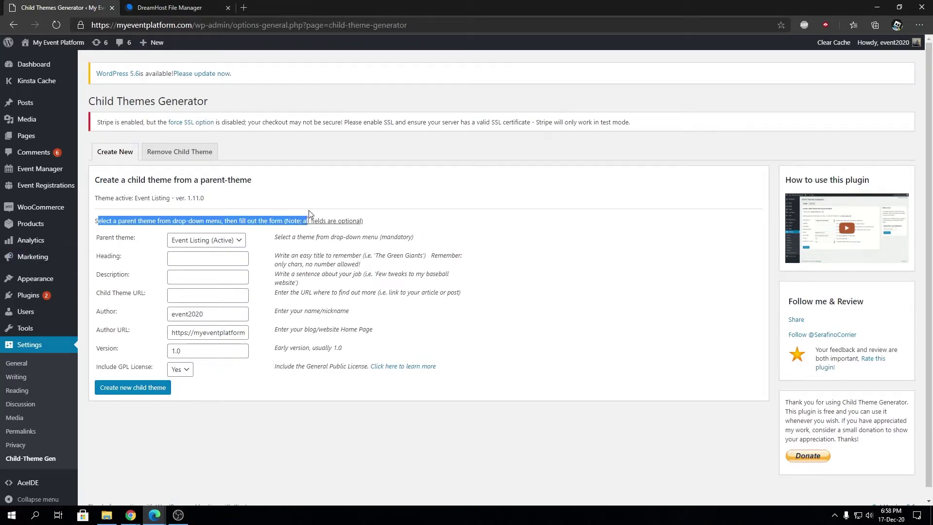
left_click_drag(108, 237, 303, 407)
left_click(305, 409)
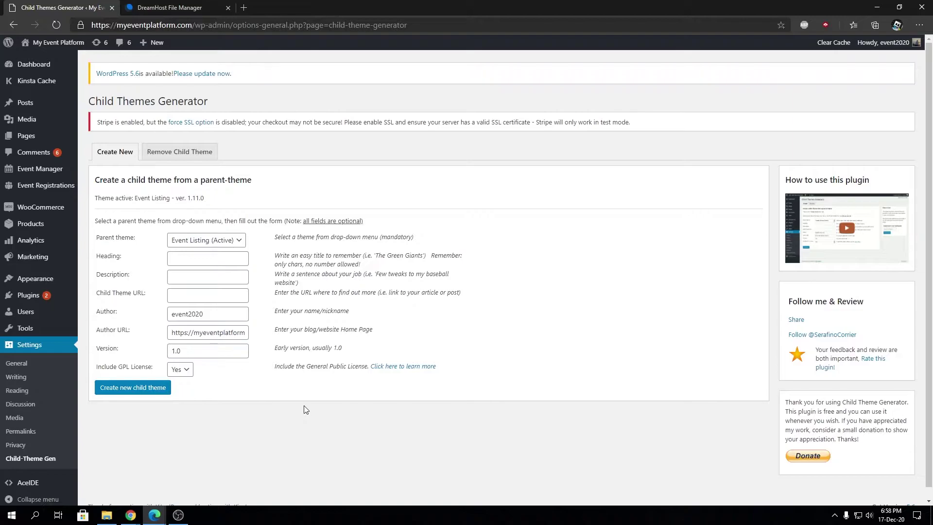
triple_click(118, 239)
left_click(217, 240)
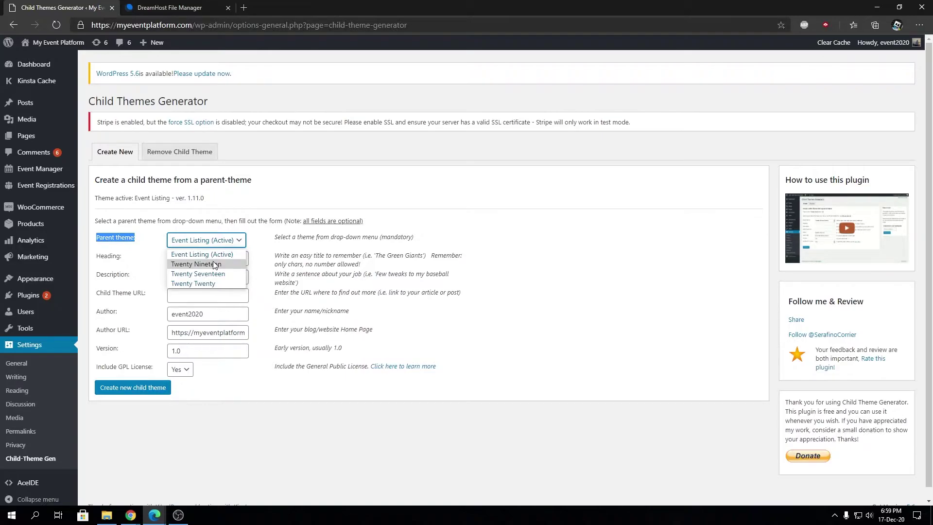
left_click(206, 256)
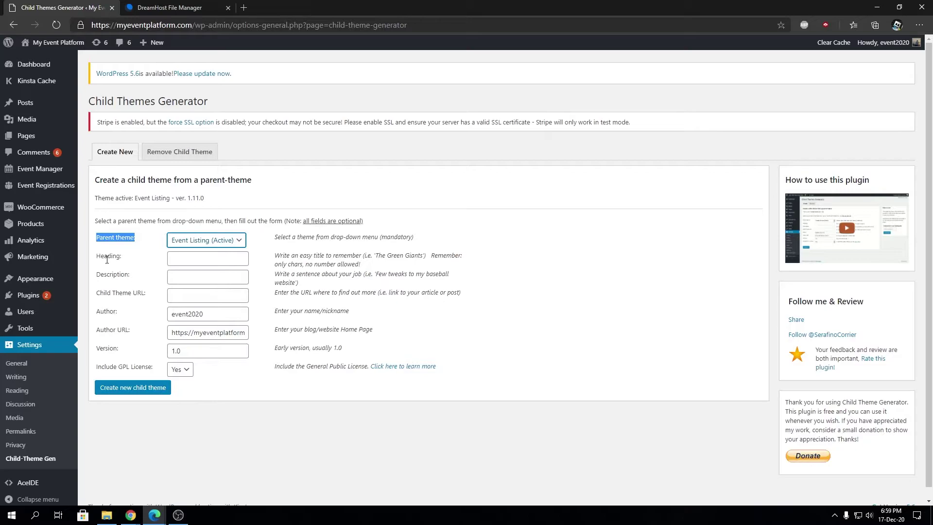
double_click(108, 256)
left_click(115, 271)
double_click(109, 256)
left_click(196, 260)
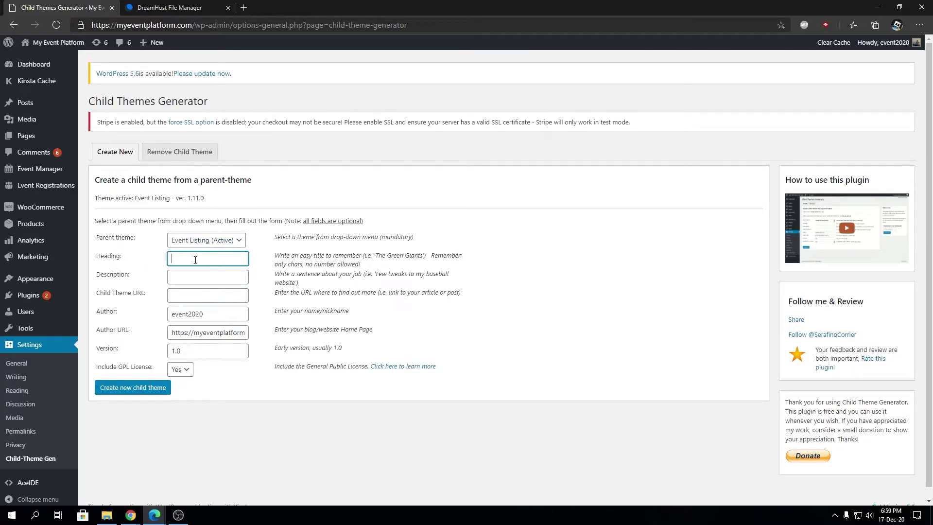
- Enter heading 'Event Listing Child Theme', description 'Self made child theme' and the GitHub profile URL as theme URL
type("Even")
type("t Listing Chil")
type("d Theme")
left_click(190, 280)
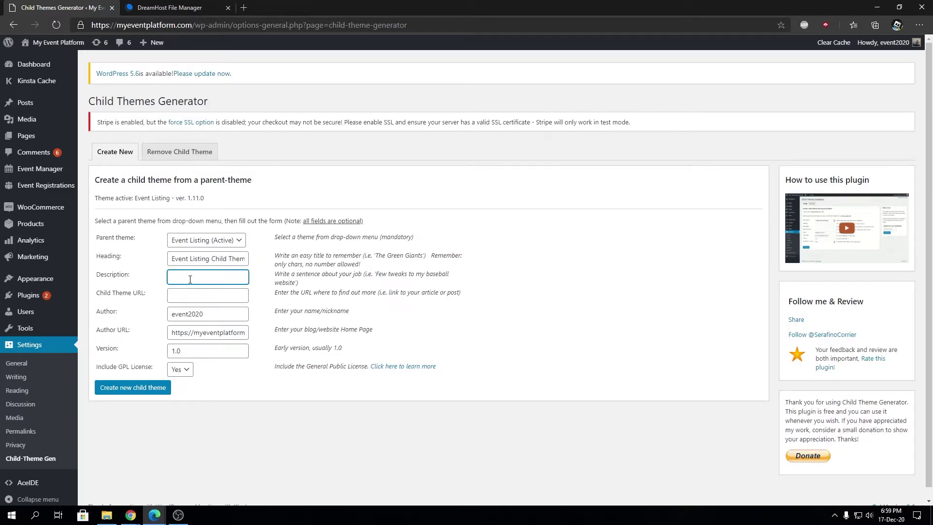
type("Self made child theme")
left_click(187, 296)
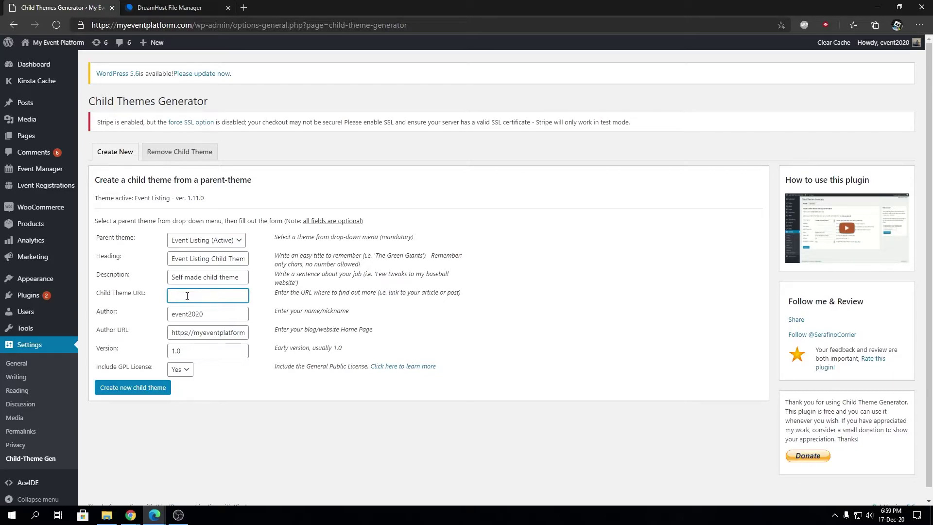
type("https")
type("://")
type("github")
type(".com/jrsar")
type("ath")
left_click(143, 319)
- Paste the GitHub profile URL into Author URL and enter the author's name
double_click(200, 317)
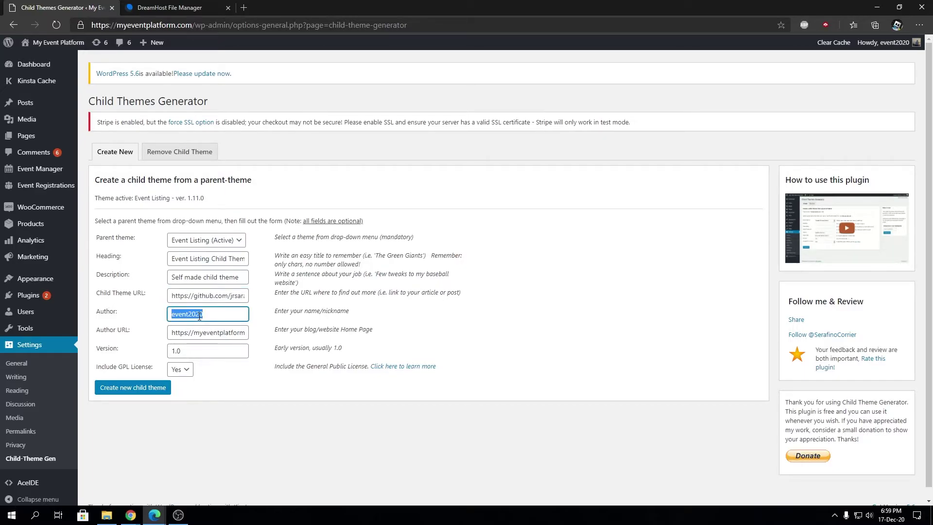
left_click_drag(204, 332, 309, 340)
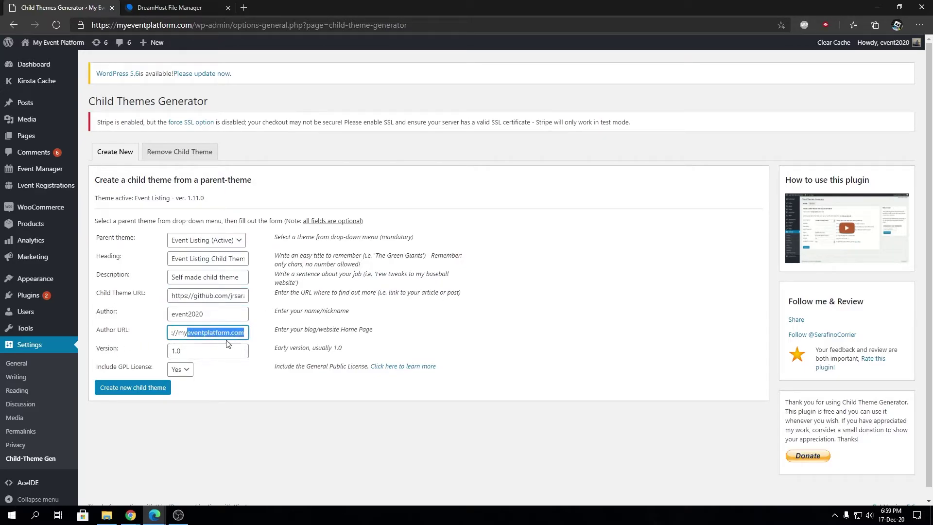
key("shift+Tab")
key("shift+Tab")
left_click(196, 336)
key("ctrl+a")
key("ctrl+v")
double_click(212, 316)
type("Jr Sarath")
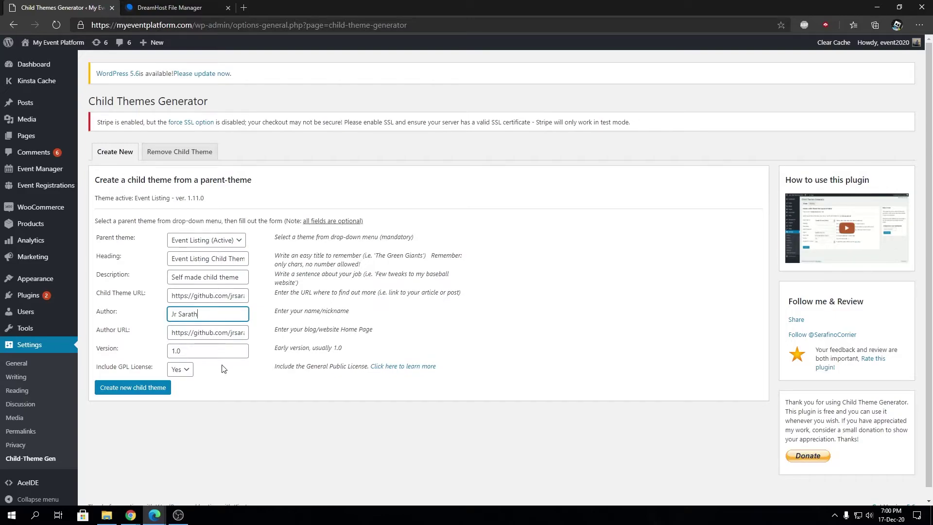
left_click(216, 366)
- Keep version 1.0 and leave the GPL licence set to Yes
left_click(211, 358)
double_click(108, 349)
left_click(193, 348)
left_click(178, 370)
left_click(136, 393)
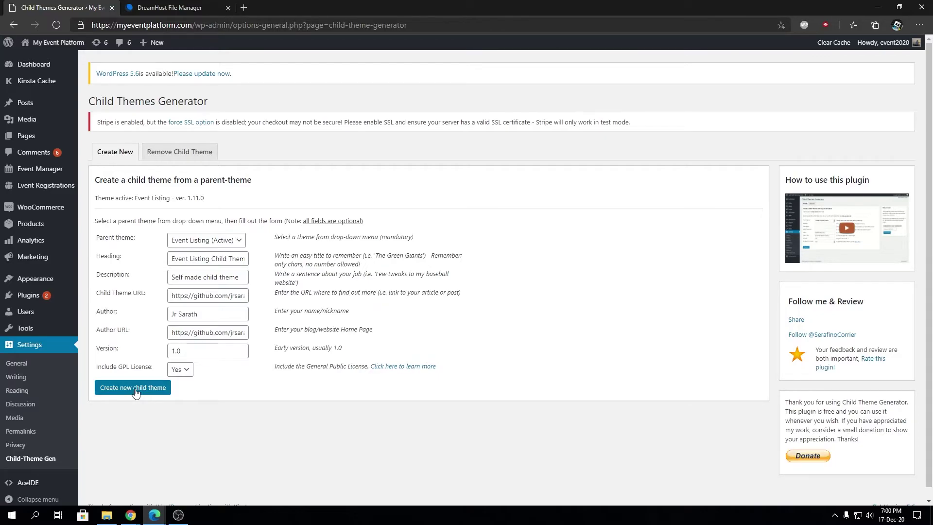
- Generate the child theme, check the success messages, then tick 'Activate child-theme?' and finish
left_click(136, 393)
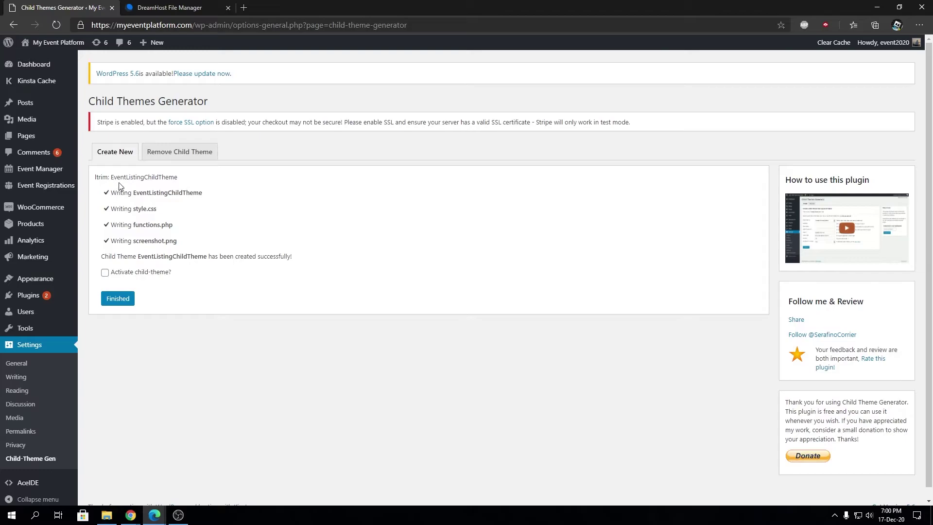
left_click_drag(120, 178, 175, 179)
left_click(149, 196)
left_click_drag(136, 242, 181, 244)
left_click_drag(119, 256, 208, 257)
left_click(247, 275)
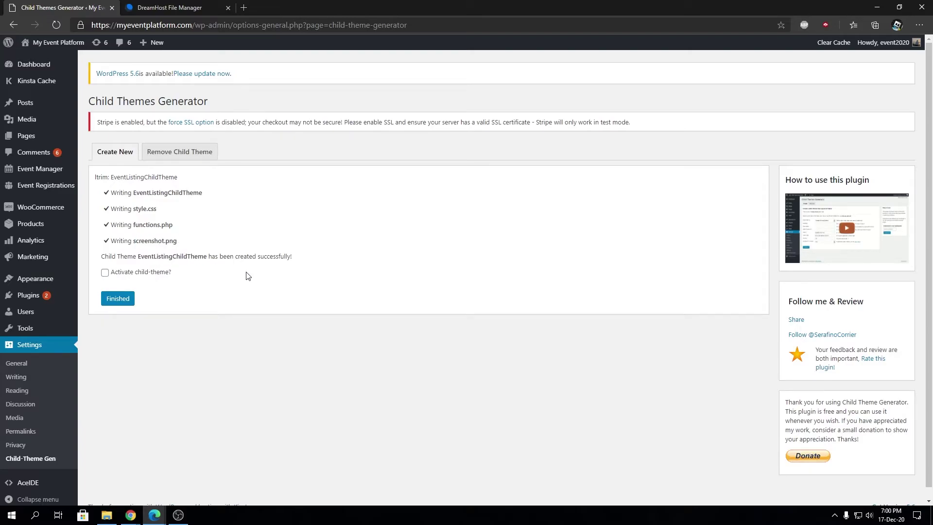
left_click(105, 273)
left_click(119, 299)
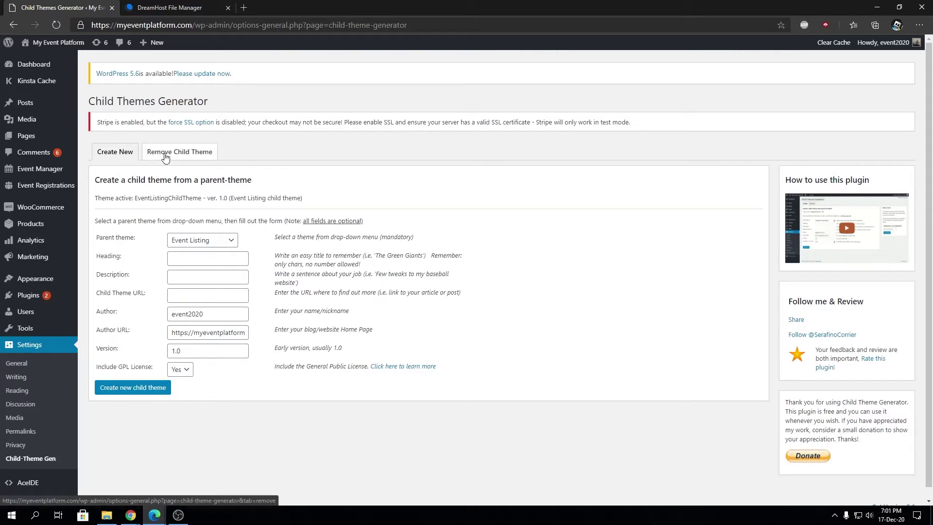
left_click(146, 152)
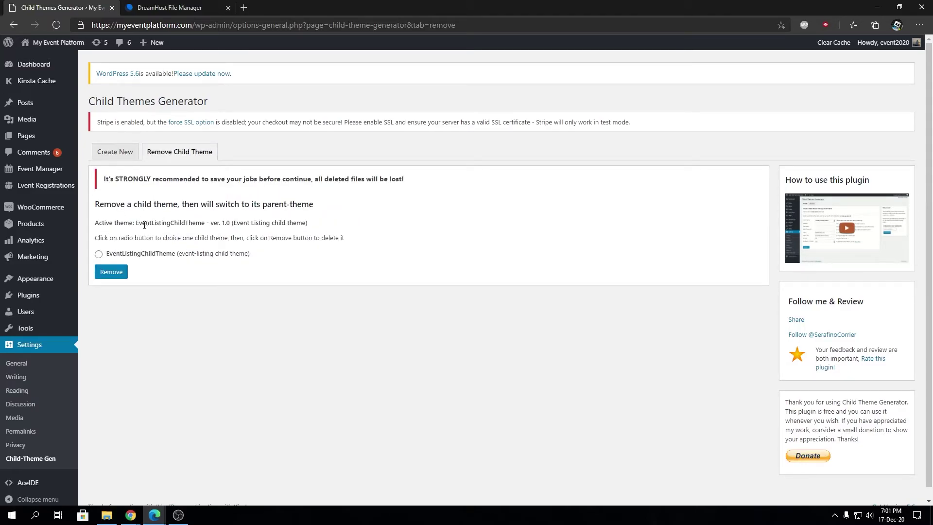
left_click(98, 254)
left_click(128, 152)
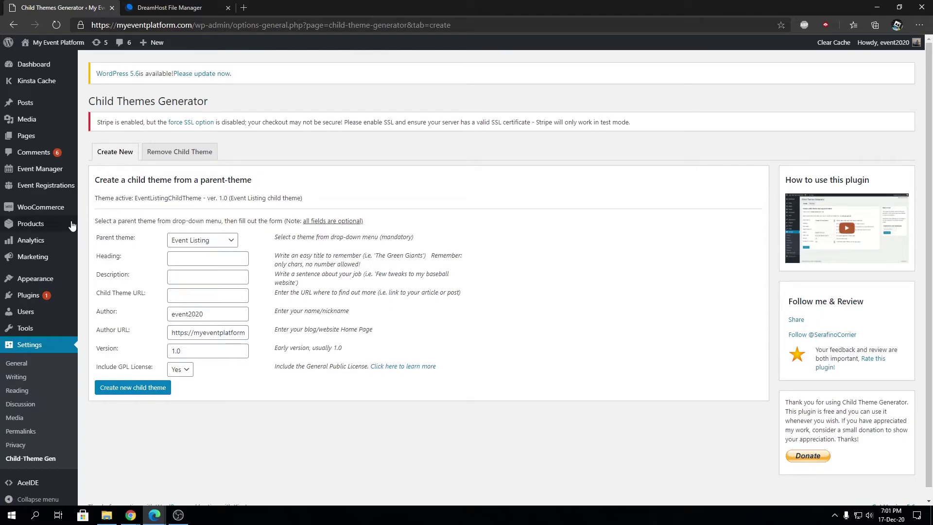
- Open the installed themes list and the live site in a new tab
mouse_move(39, 280)
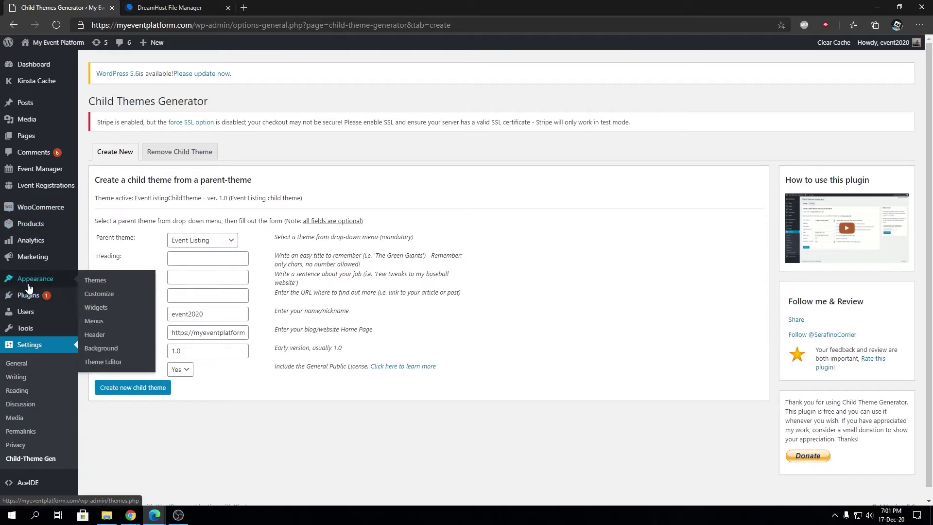
left_click(107, 285)
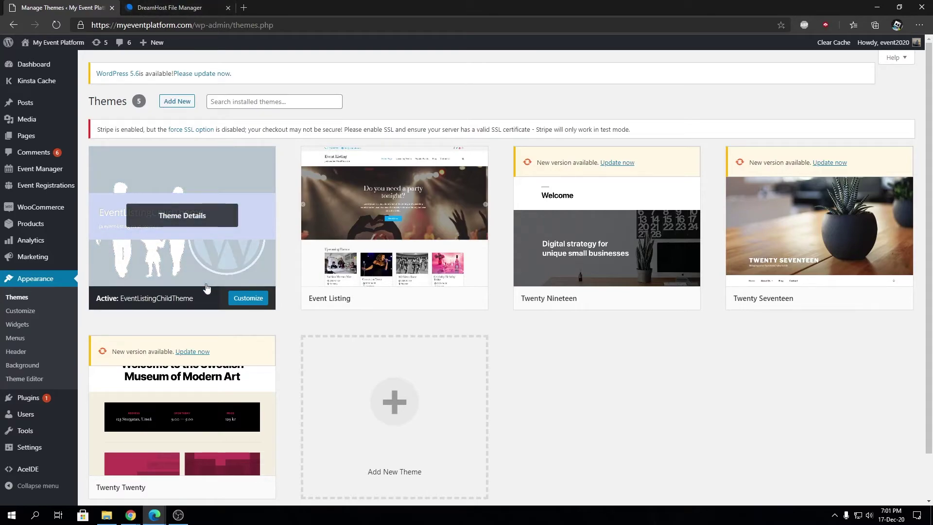
mouse_move(58, 43)
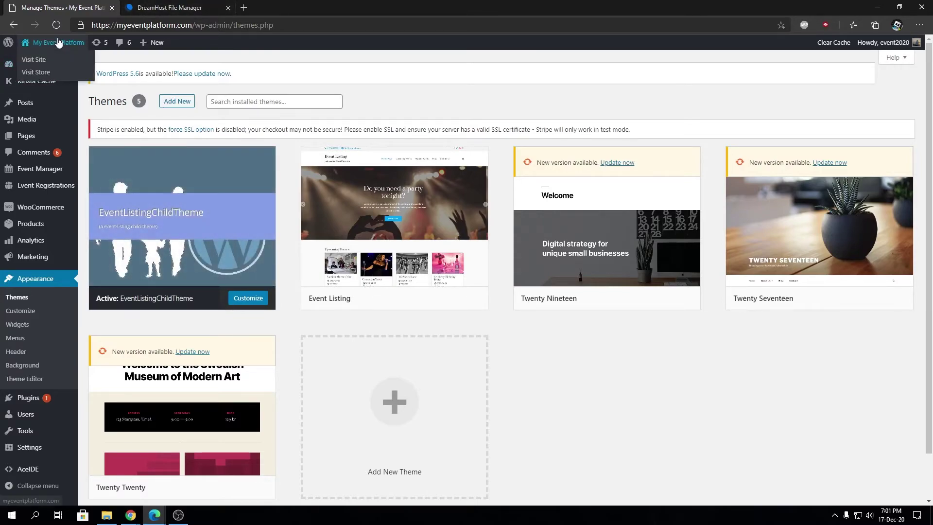
right_click(49, 62)
left_click(51, 68)
left_click(174, 6)
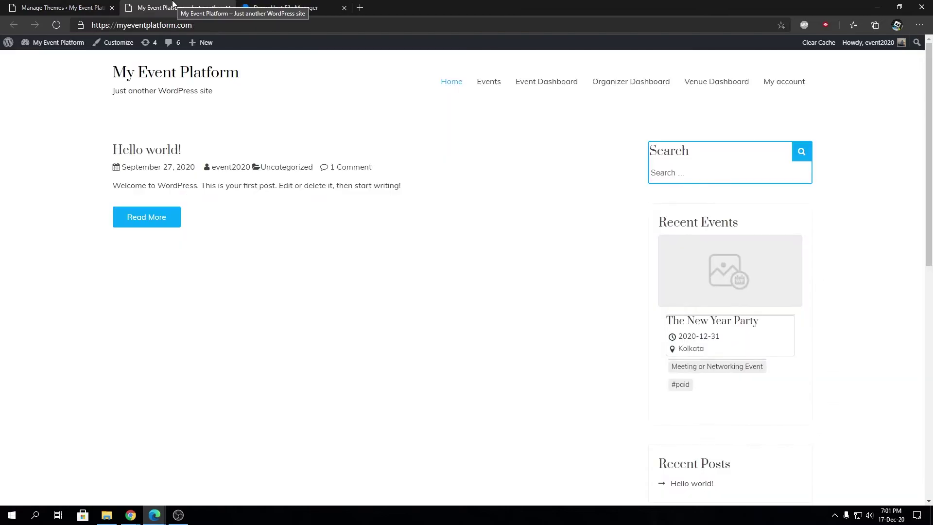
left_click(99, 6)
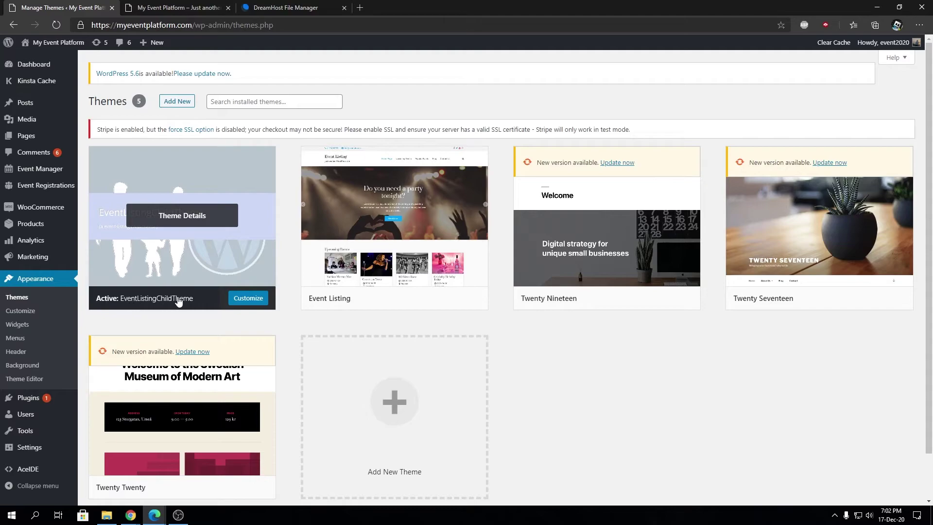
- View the live site's Events page, then return to the Manage Themes tab
left_click(173, 7)
left_click(494, 86)
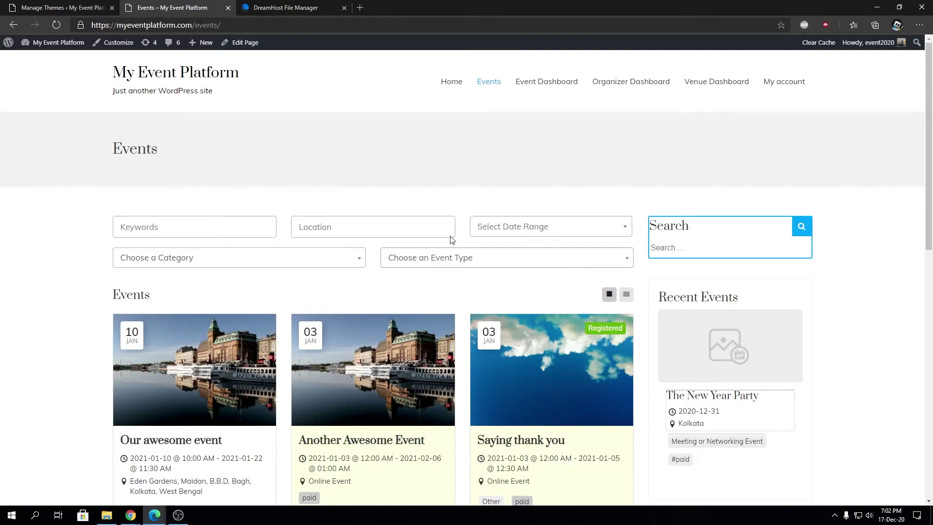
left_click(62, 7)
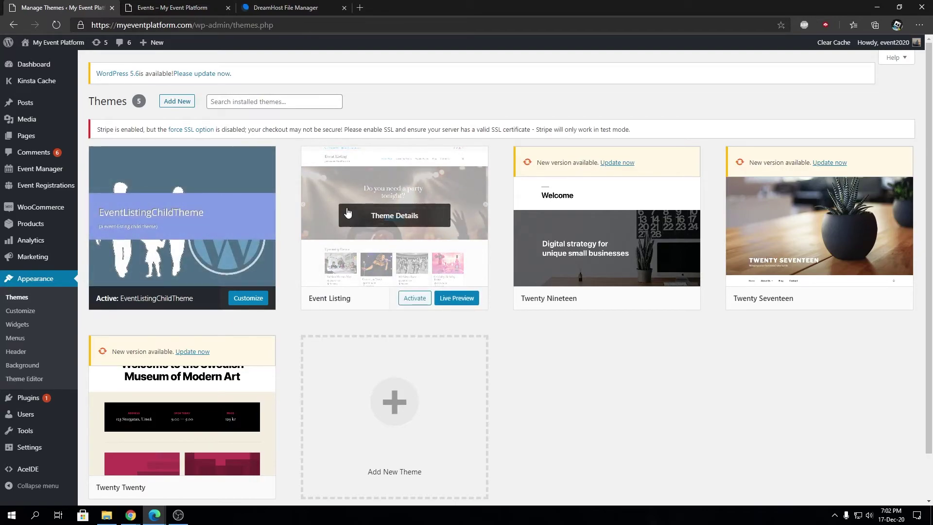
key("ctrl+Tab")
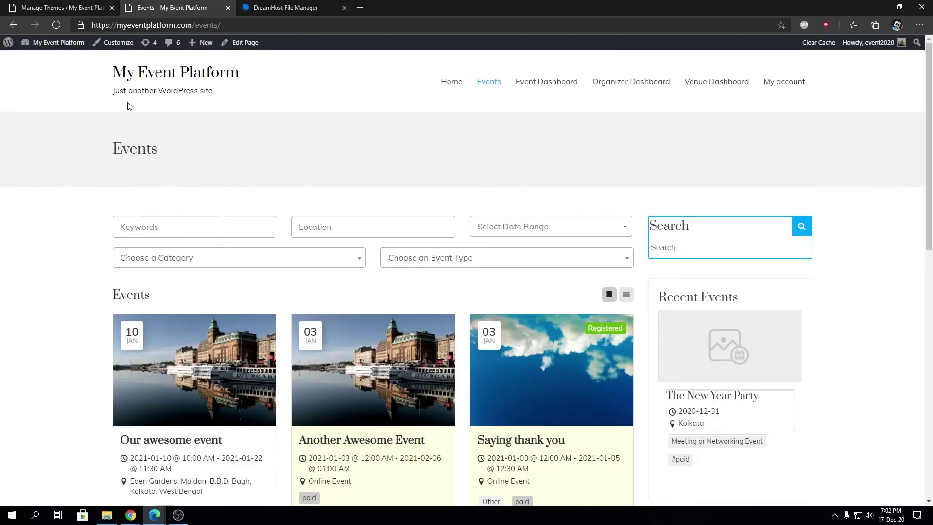
key("ctrl+shift+Tab")
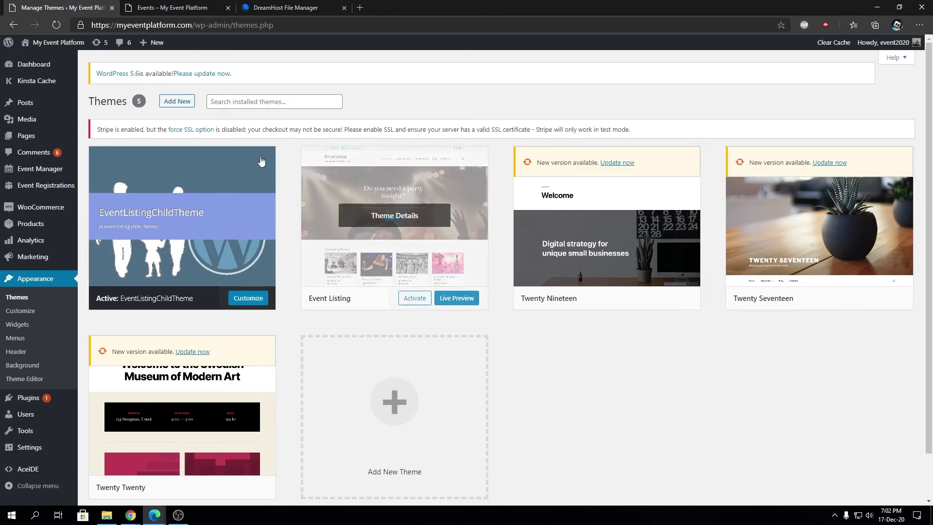
left_click(212, 5)
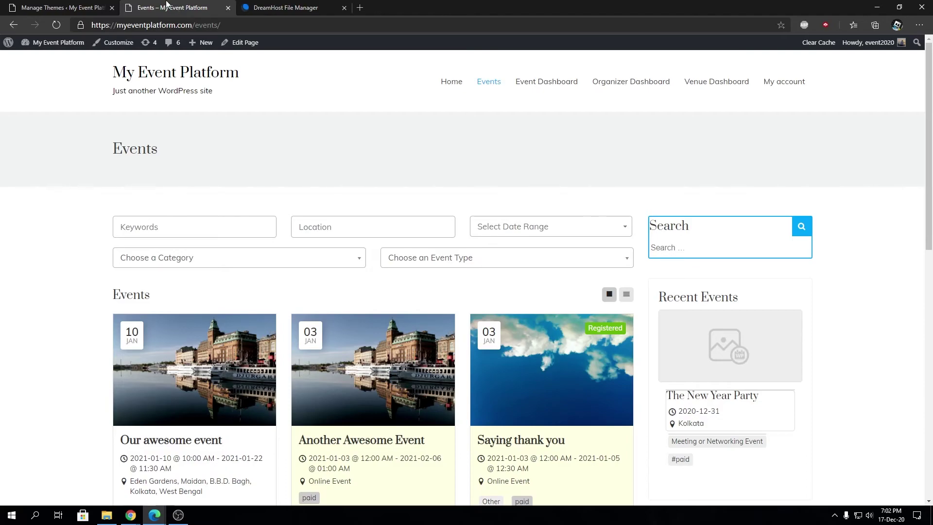
left_click(106, 7)
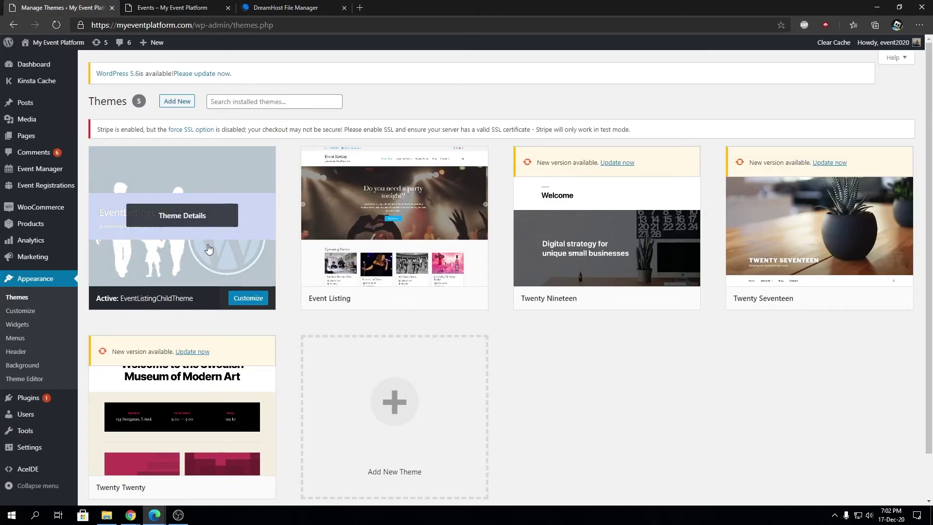